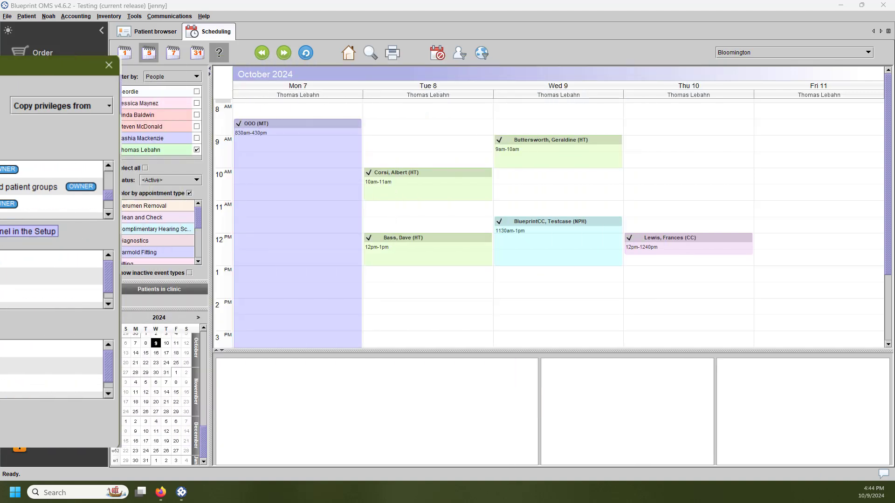
Enable CareCredit QuickScreen in the setup with a 7-day pre-approval period, including Cerumen Removal, Clean and Check and Complimentary Hearing Screening among its event types
left_click(244, 225)
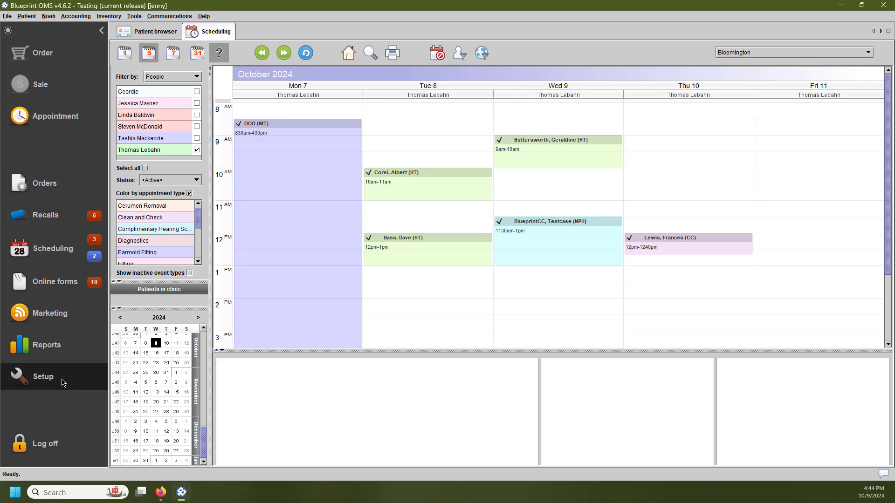
left_click(29, 375)
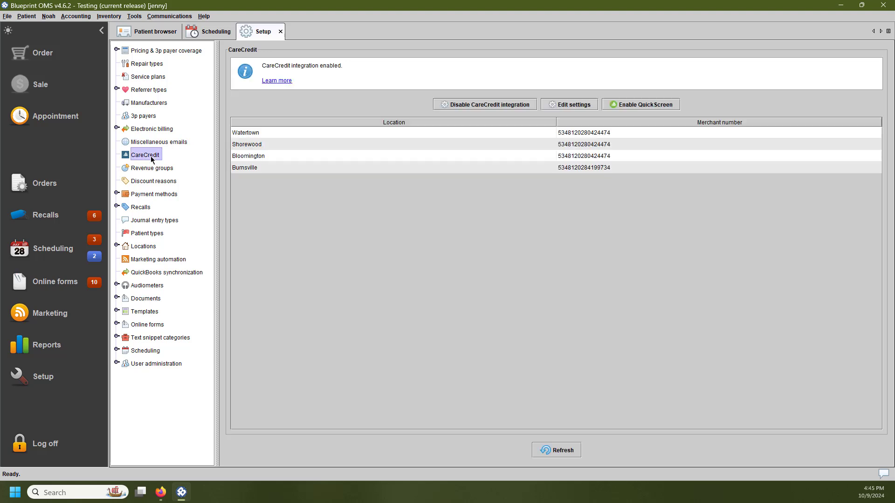
left_click(150, 160)
left_click(617, 108)
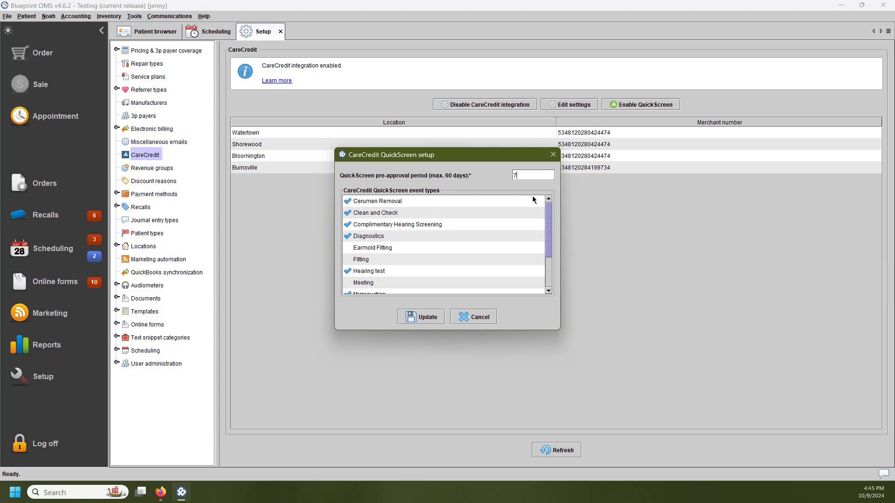
left_click(349, 201)
left_click(348, 213)
left_click(350, 224)
left_click(349, 225)
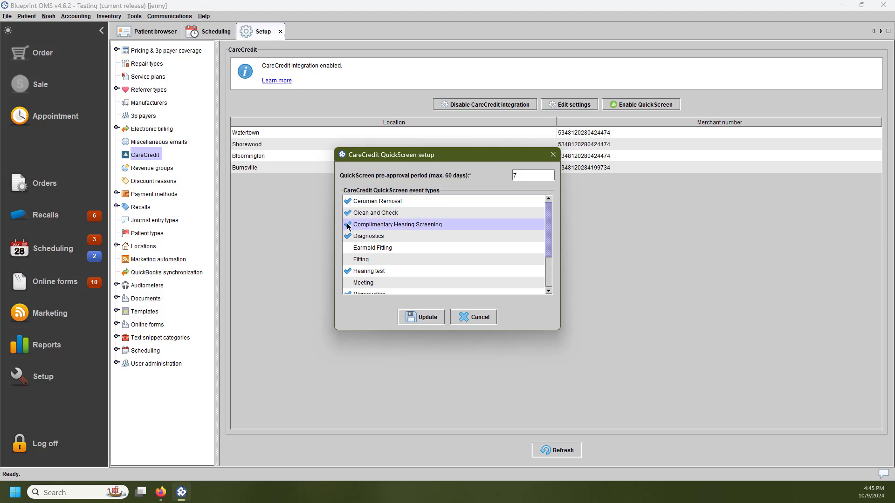
scroll(382, 219, "down", 2)
scroll(382, 221, "up", 2)
left_click(422, 319)
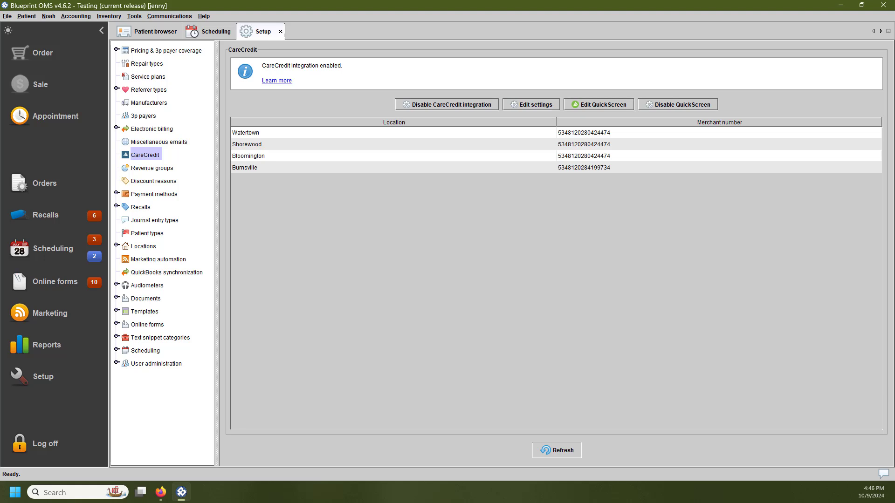
Review the pre-approval period and the full event type list in the CareCredit QuickScreen settings, and leave without saving
left_click(608, 105)
scroll(392, 235, "down", 3)
scroll(391, 236, "up", 3)
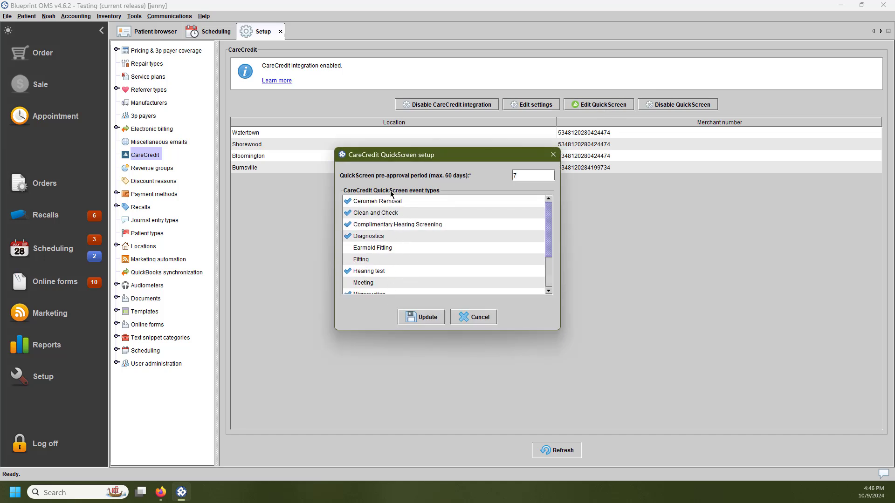
left_click(476, 320)
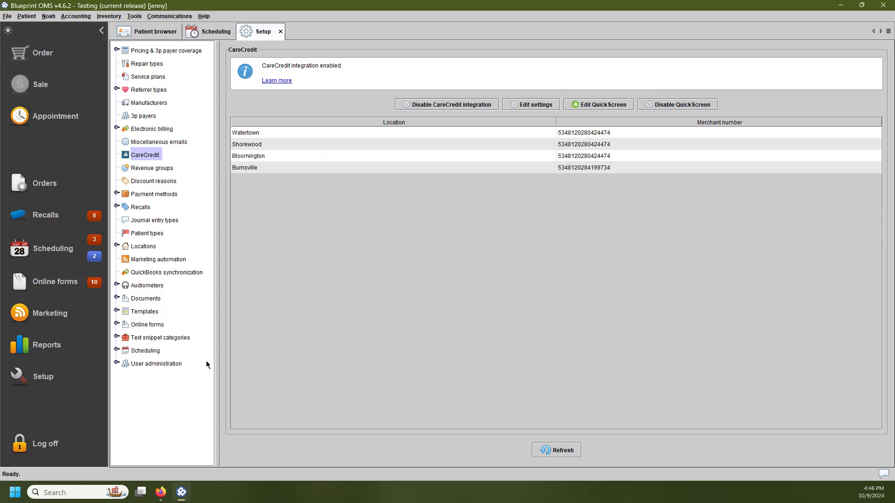
Enable QuickScreen for the Training event type in the scheduling setup and save the event type
left_click(118, 351)
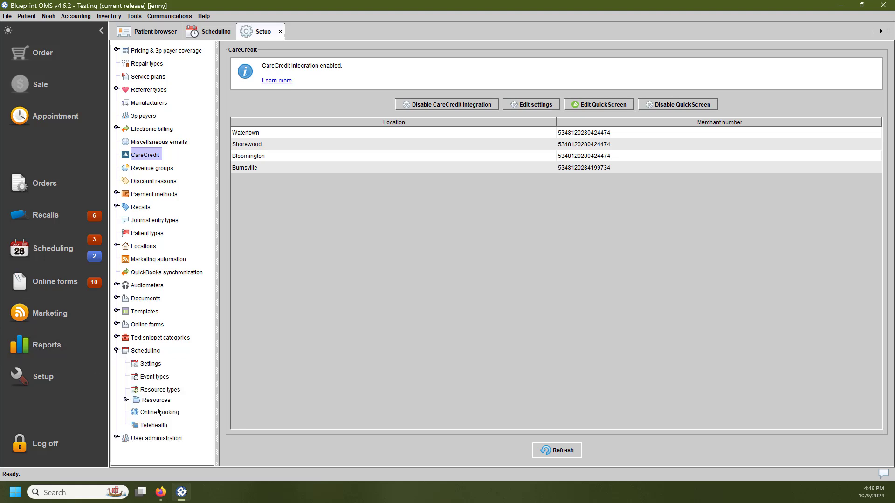
left_click(153, 376)
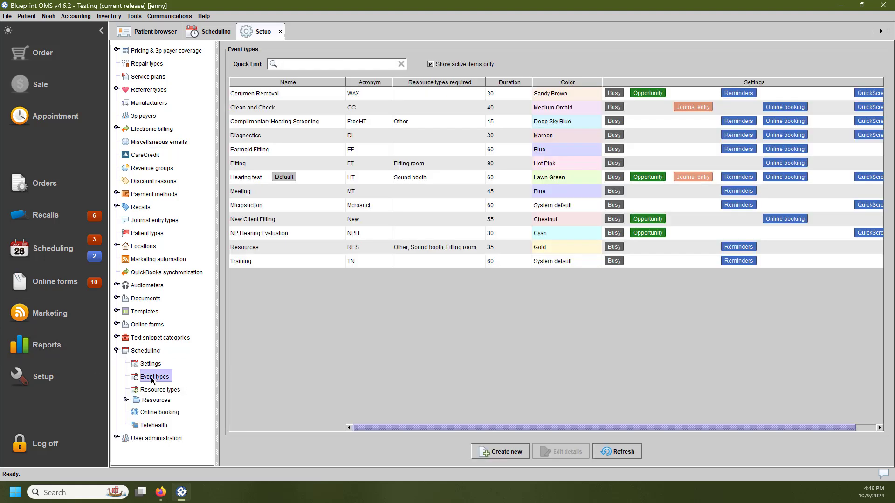
left_click(286, 262)
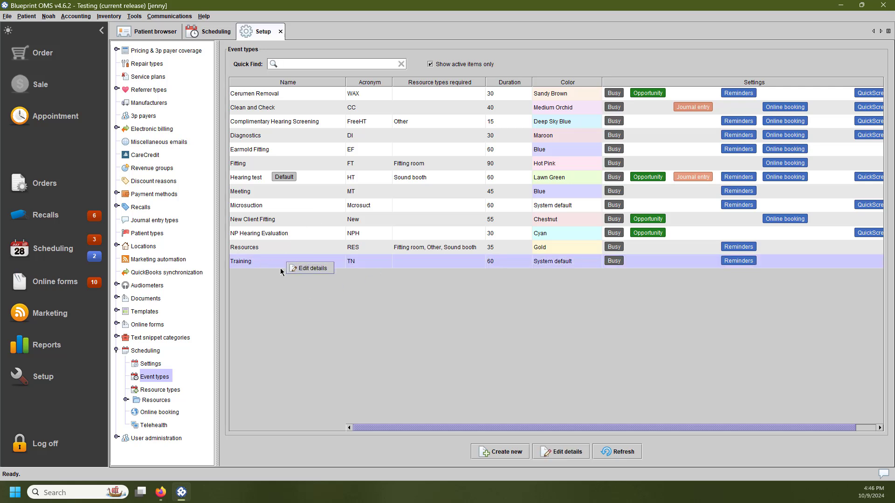
left_click(310, 269)
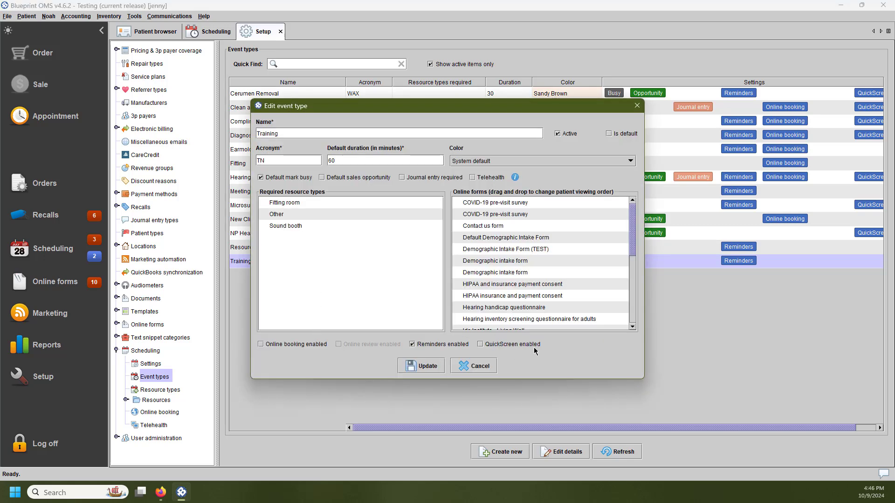
left_click(480, 345)
left_click(433, 370)
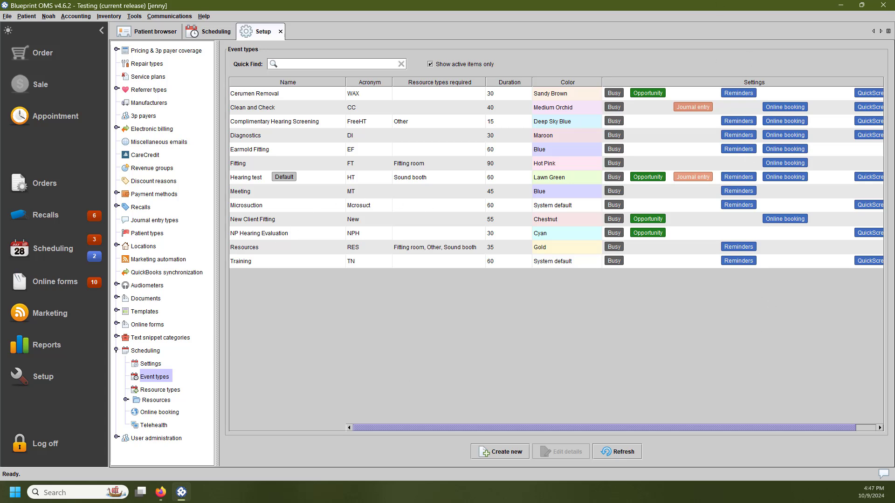
Look up the Request QuickScreen command among the actions for Tuesday's 10am hearing test appointment in the schedule
left_click(214, 36)
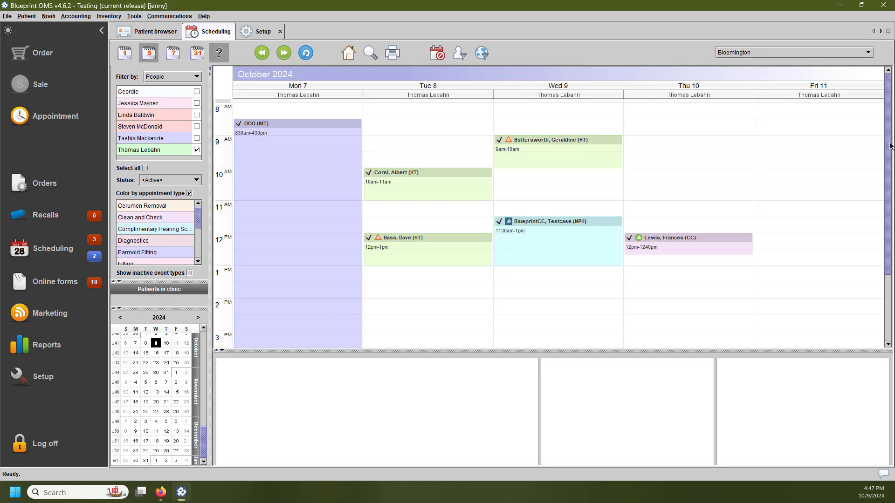
scroll(730, 102, "down", 1)
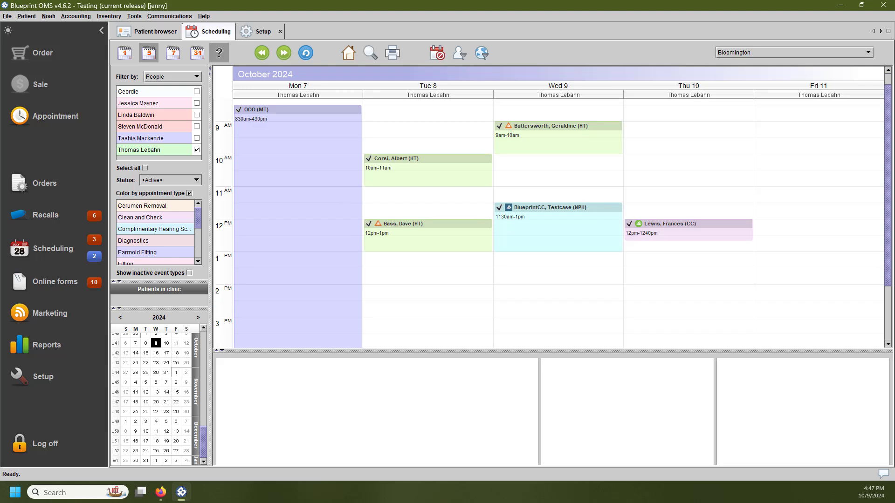
left_click(453, 180)
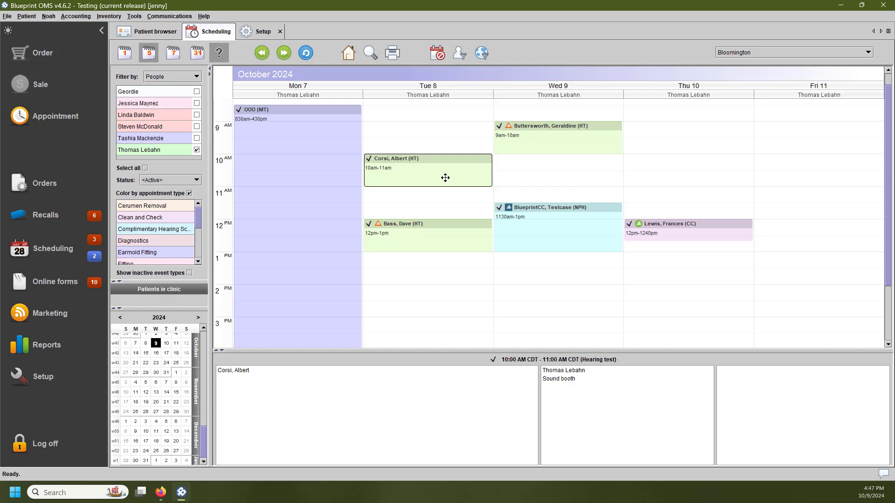
right_click(445, 178)
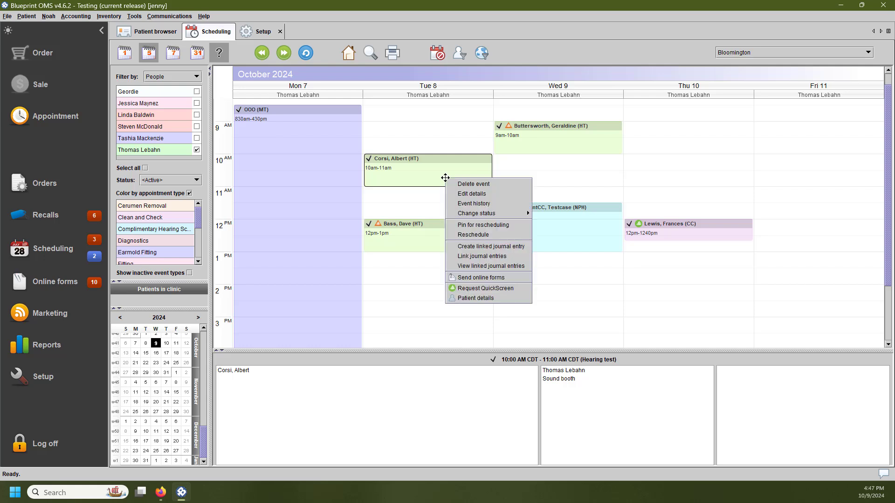
Select a patient in the patient browser and look up the Request QuickScreen command among the patient commands
left_click(157, 32)
left_click(176, 183)
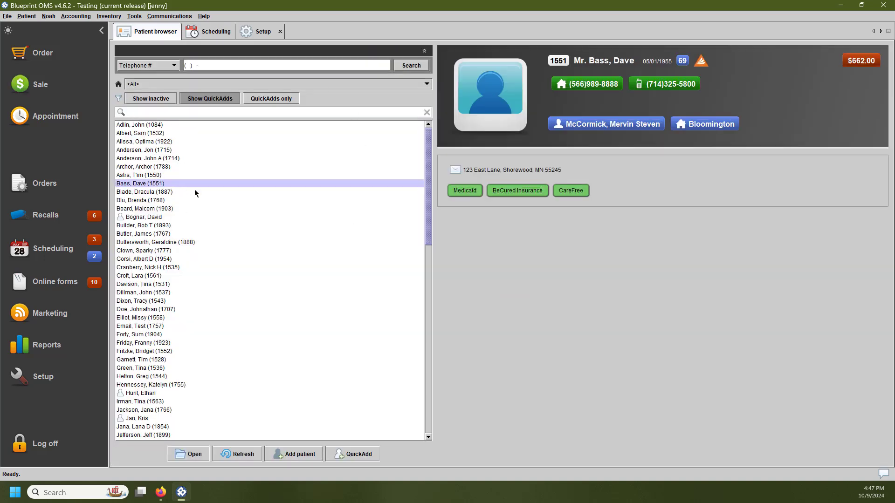
left_click(160, 228)
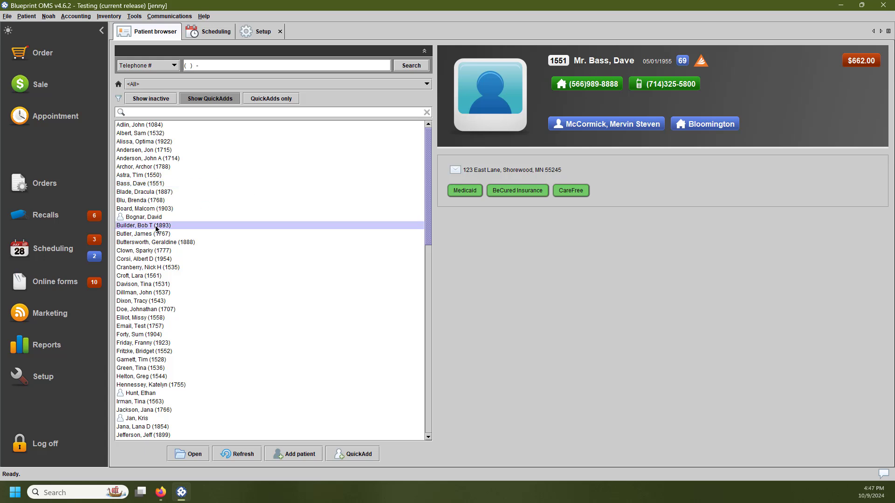
left_click(169, 252)
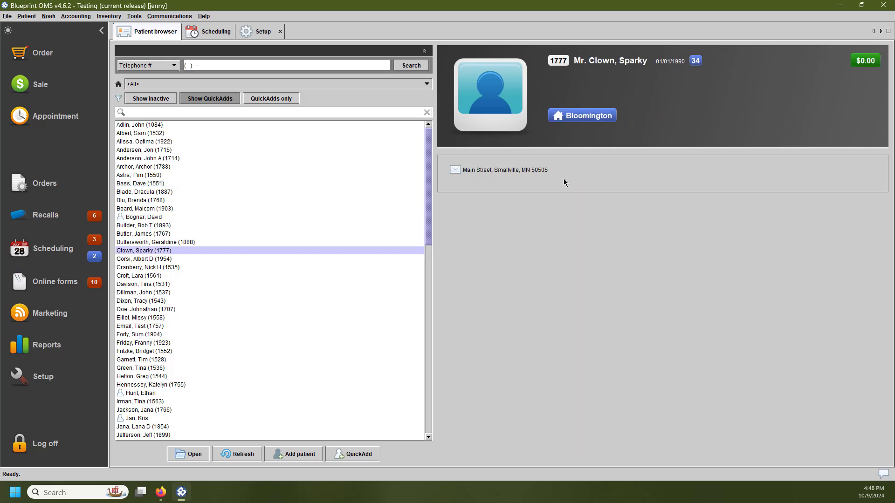
left_click(26, 17)
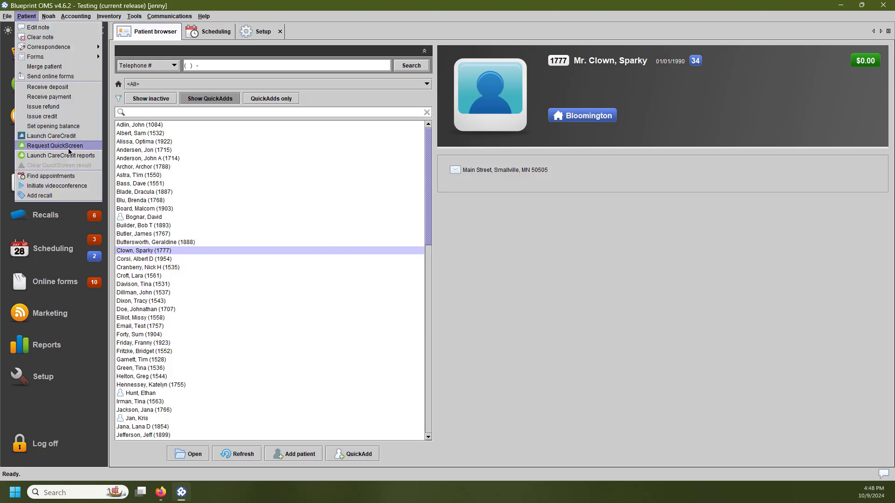
mouse_move(204, 16)
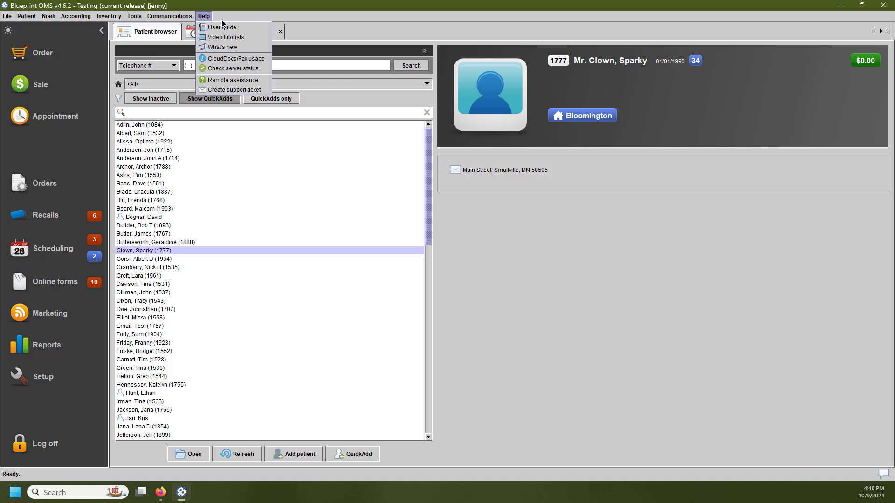
View the CareCredit QuickScreen results for Wednesday's 11:30am NP Hearing Evaluation appointment in the schedule
left_click(186, 32)
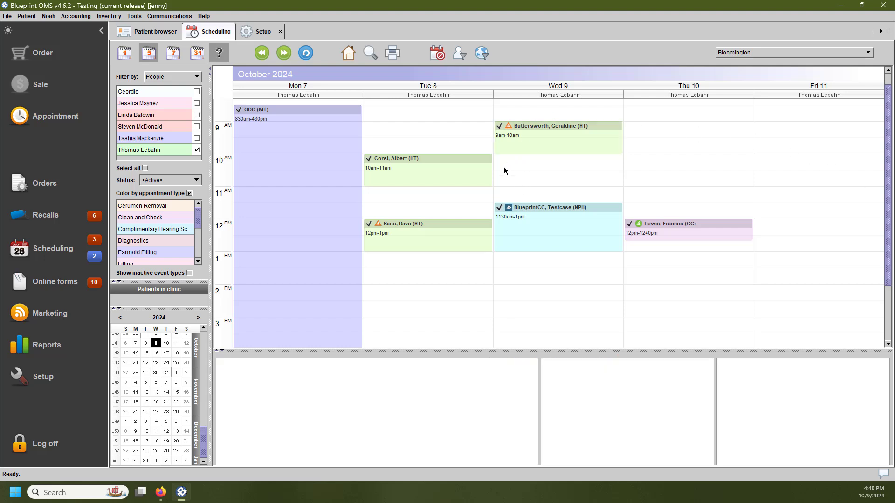
left_click(510, 220)
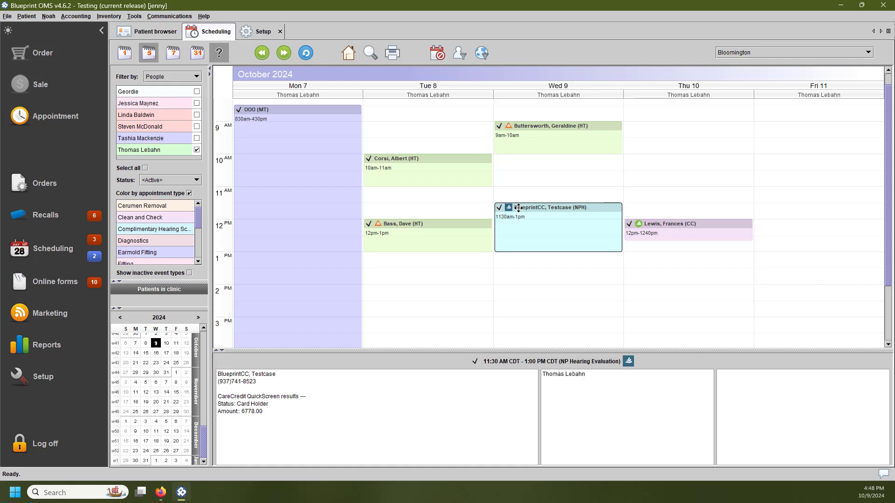
left_click(518, 206)
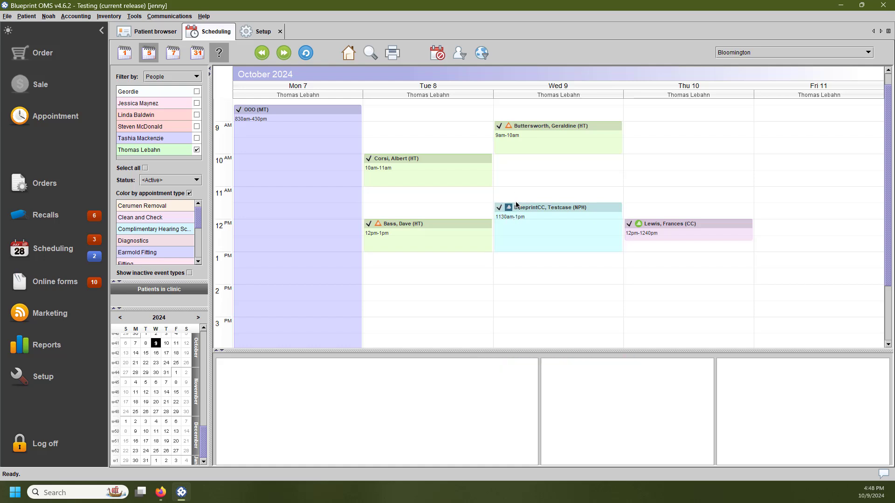
left_click(518, 208)
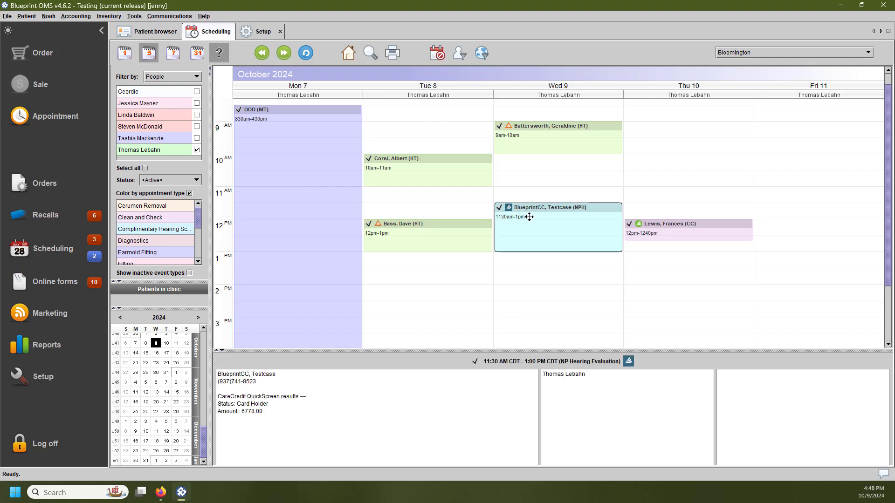
left_click(526, 215)
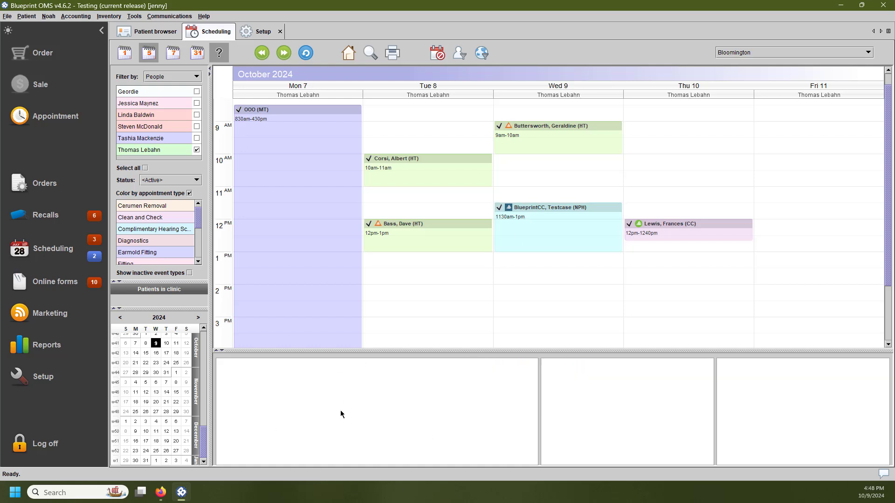
left_click(586, 225)
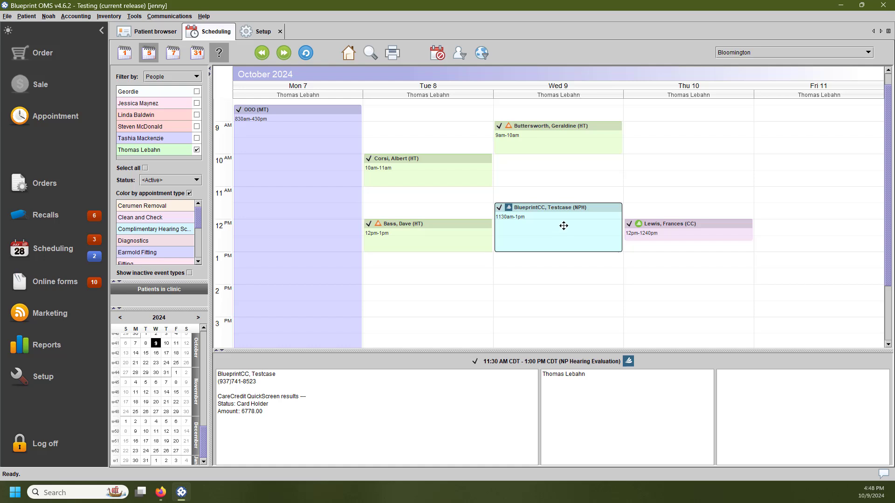
left_click(776, 264)
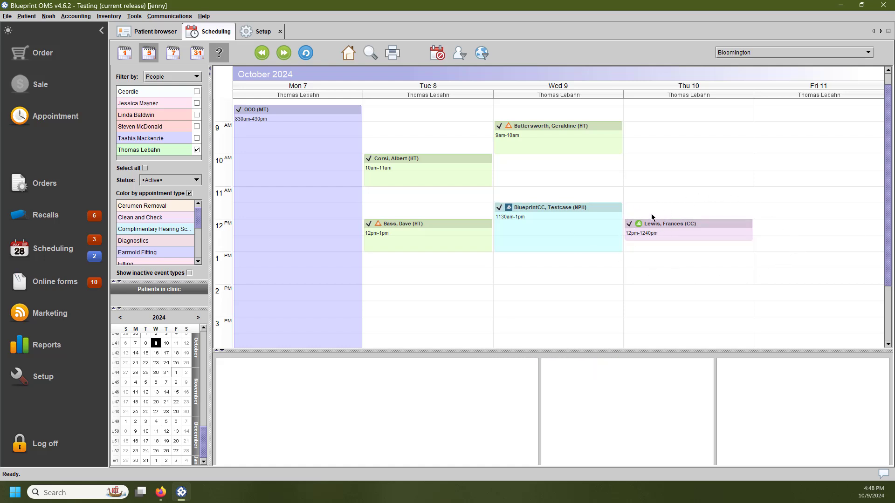
View the QuickScreen results for Thursday's 12pm Clean and Check and Wednesday's 9am hearing test appointments
left_click(673, 226)
left_click(703, 234)
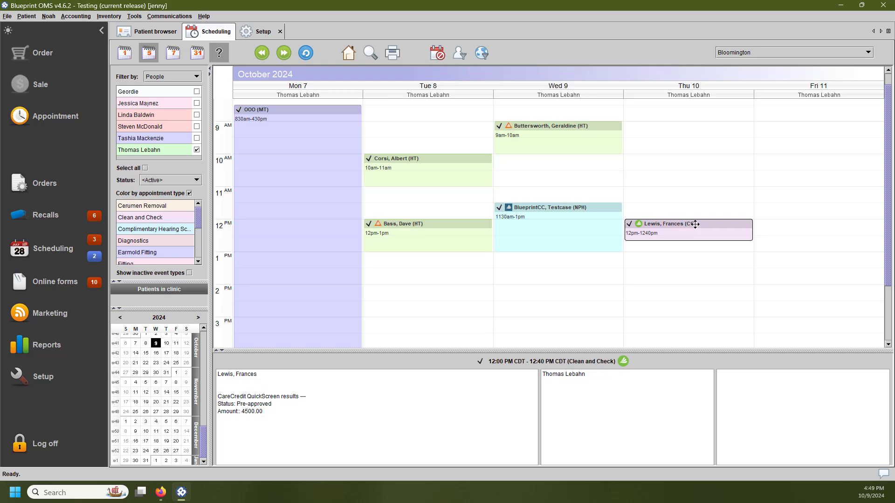
left_click(520, 123)
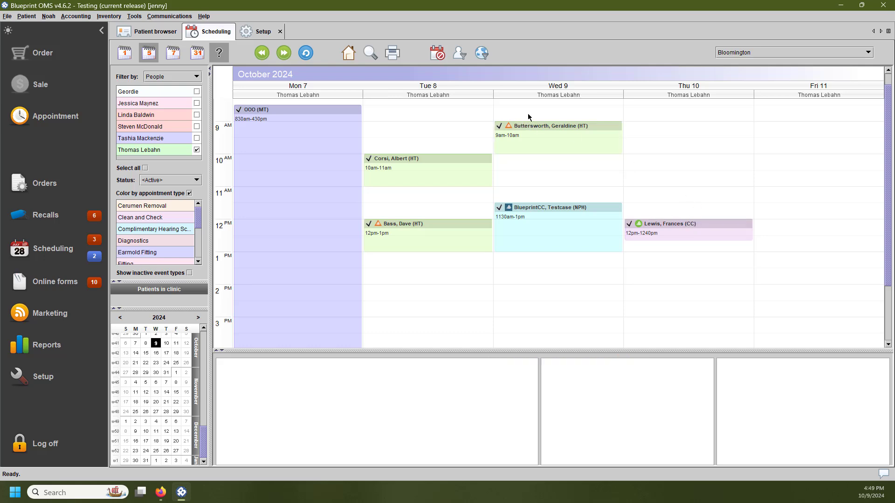
left_click(508, 138)
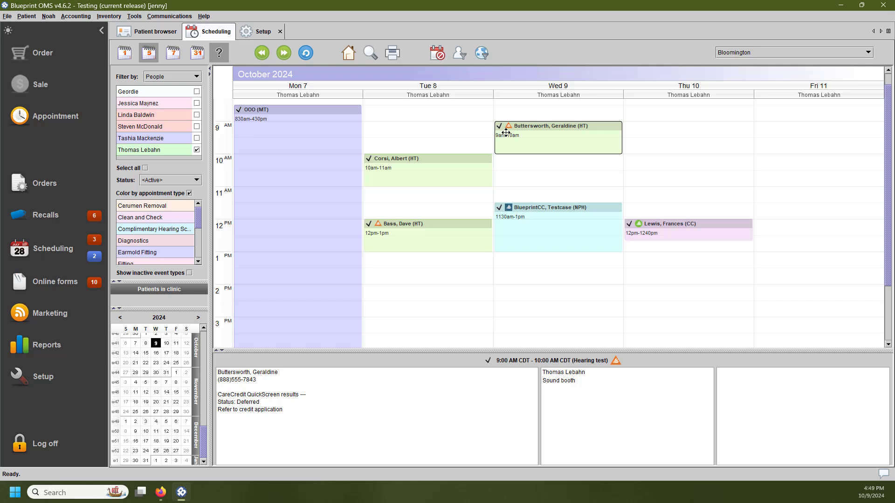
left_click(815, 250)
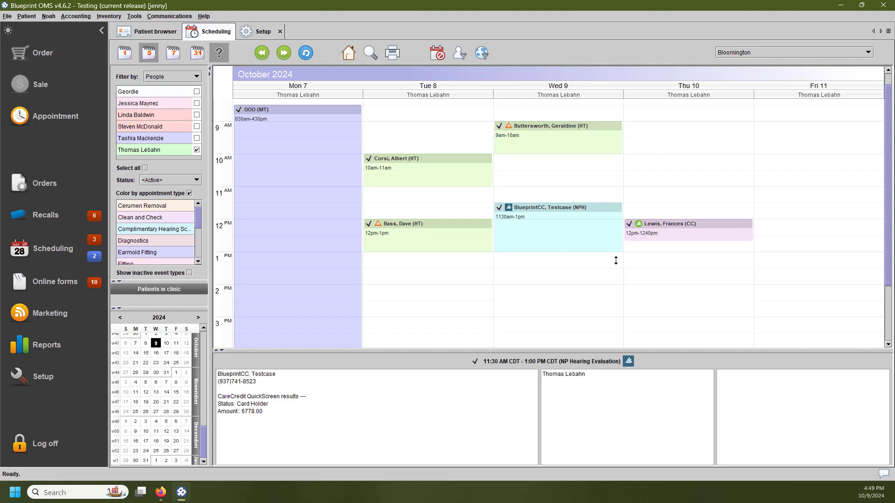
Open the patient details from Thursday's 12pm Clean and Check appointment
left_click(644, 233)
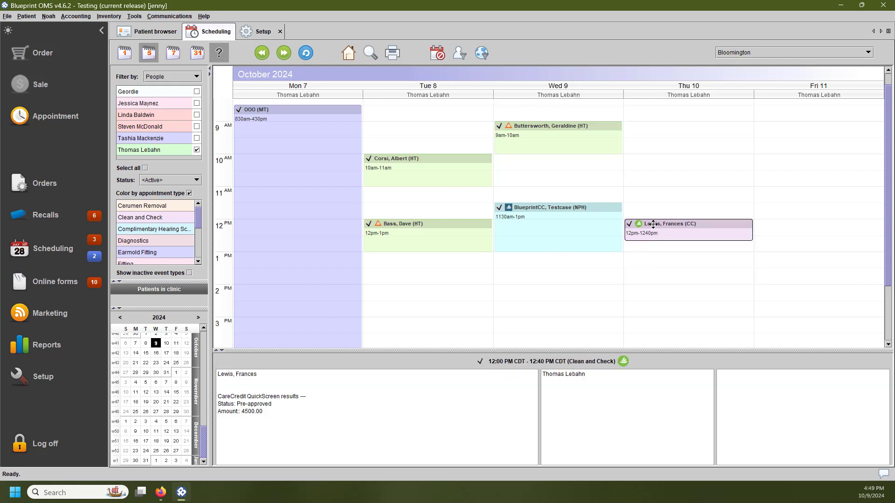
right_click(653, 224)
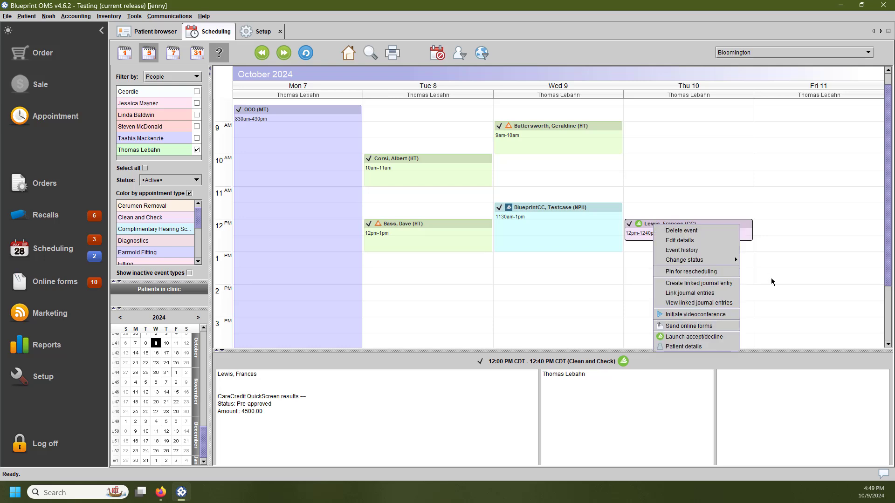
left_click(703, 346)
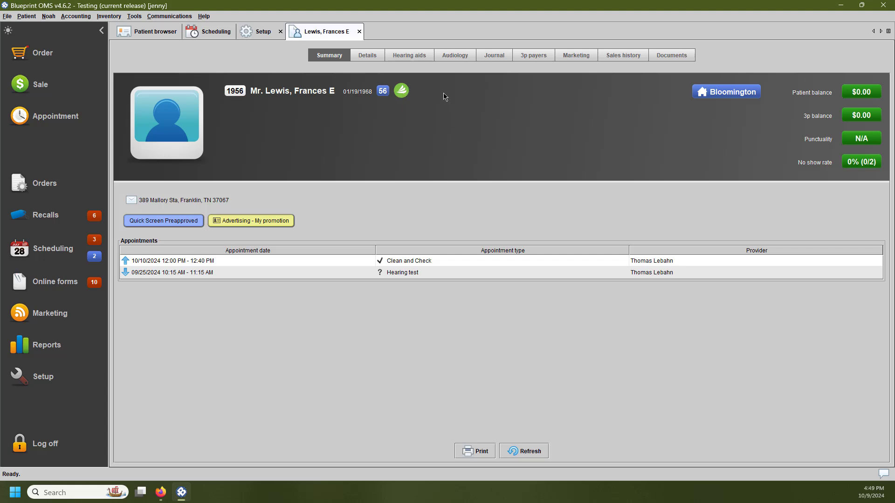
Open the patient's pre-approved QuickScreen offer on the CareCredit site and view the options for sending the offer to the customer
mouse_move(404, 92)
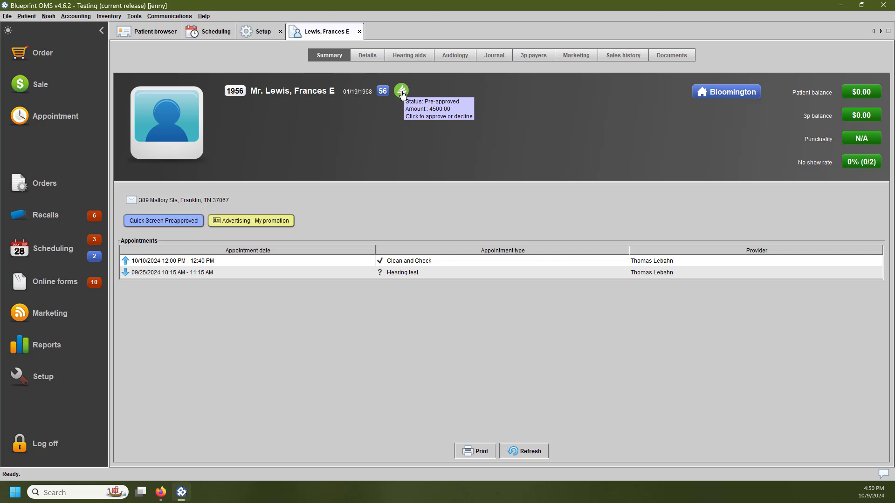
left_click(402, 92)
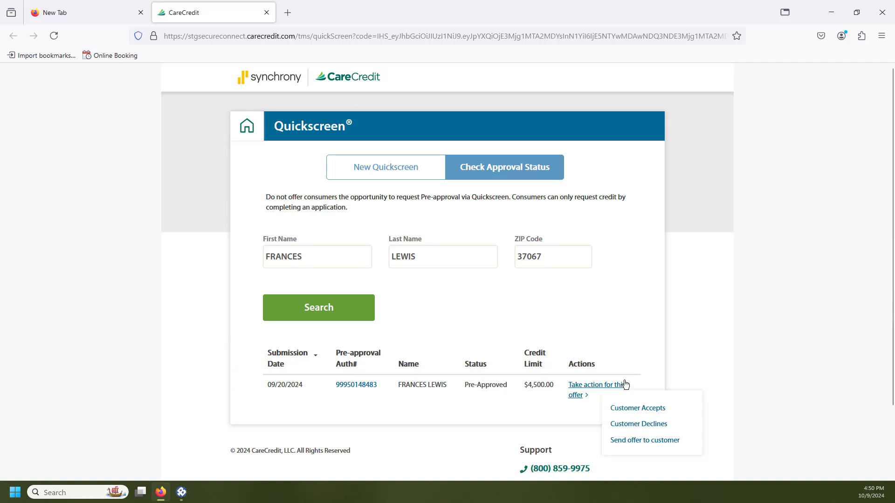
left_click(581, 395)
left_click(658, 443)
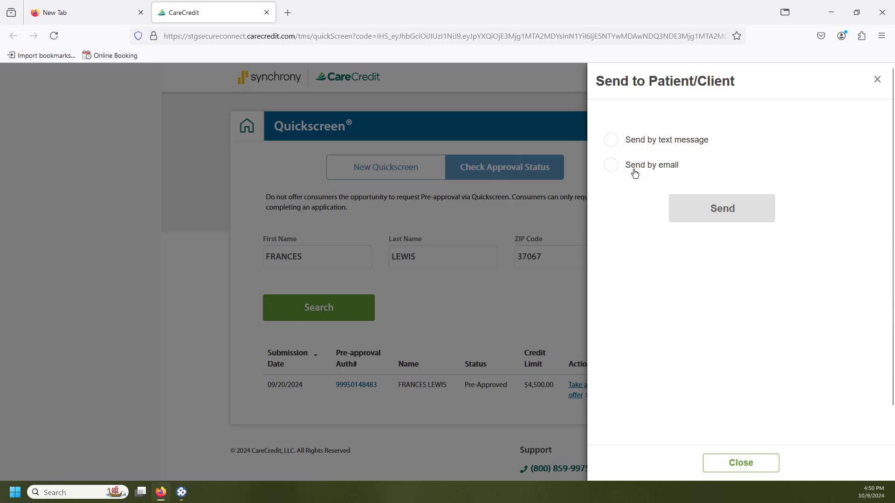
left_click(767, 468)
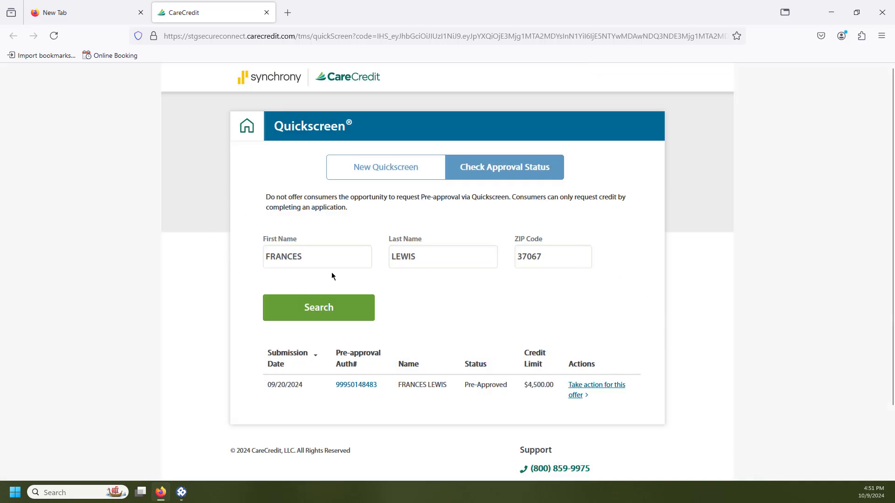
Review the application form for Customer Accepts on the pre-approved offer, and close the CareCredit page to return to Blueprint OMS
left_click(587, 388)
left_click(625, 410)
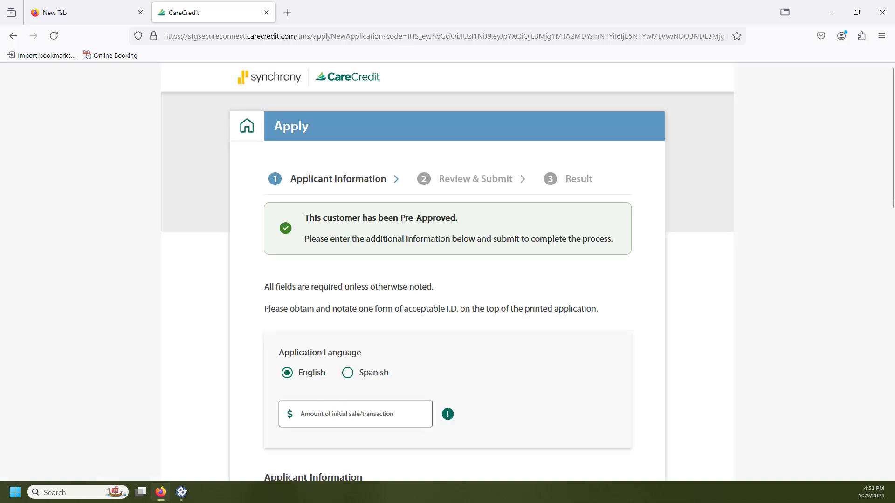
scroll(620, 234, "down", 6)
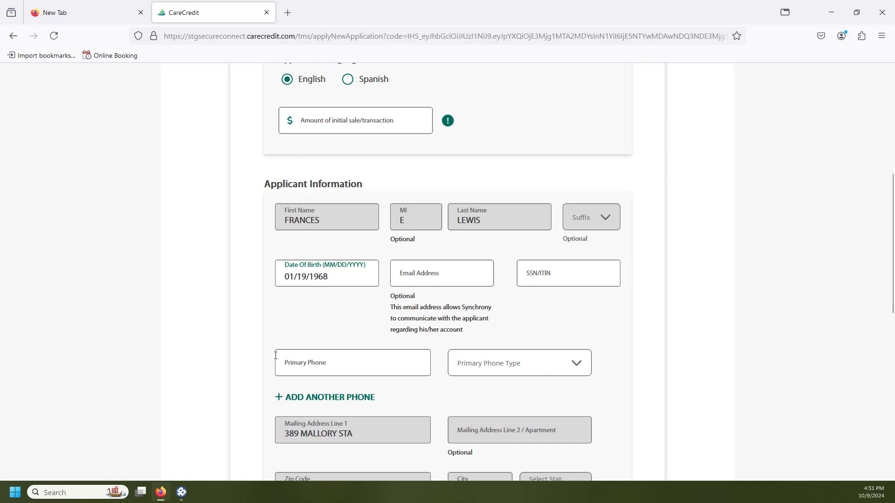
scroll(274, 365, "down", 4)
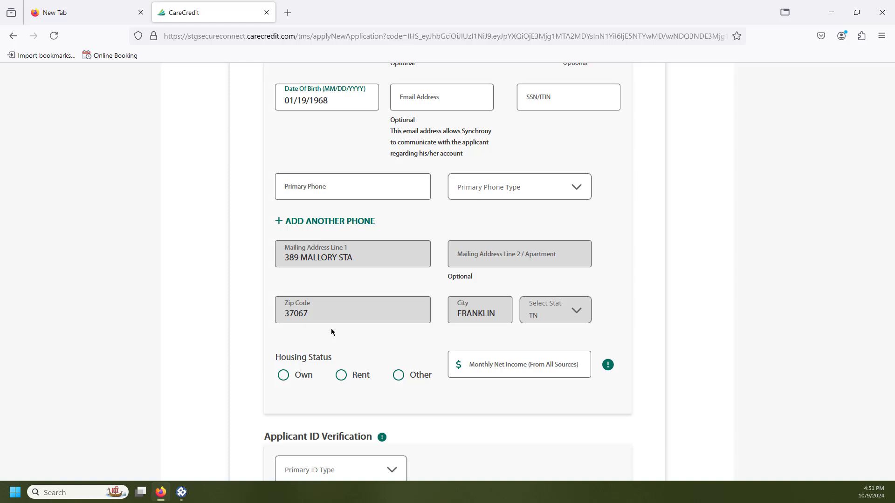
scroll(373, 322, "up", 5)
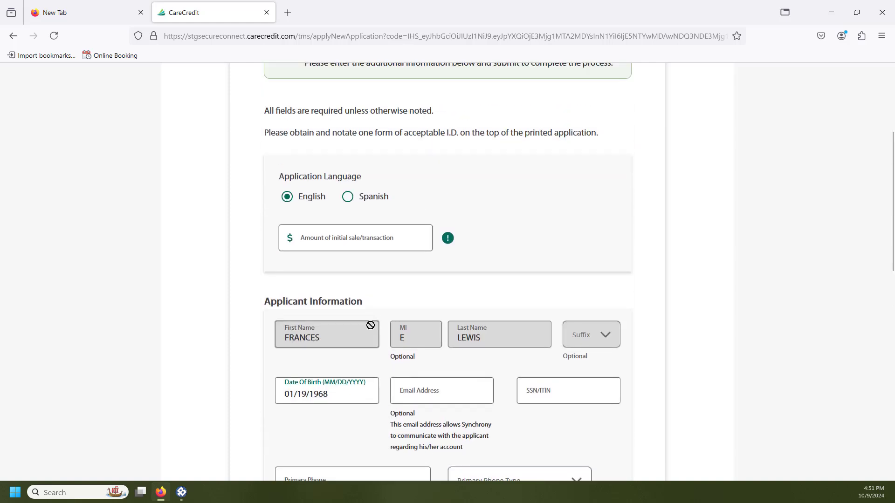
left_click(266, 13)
left_click(831, 13)
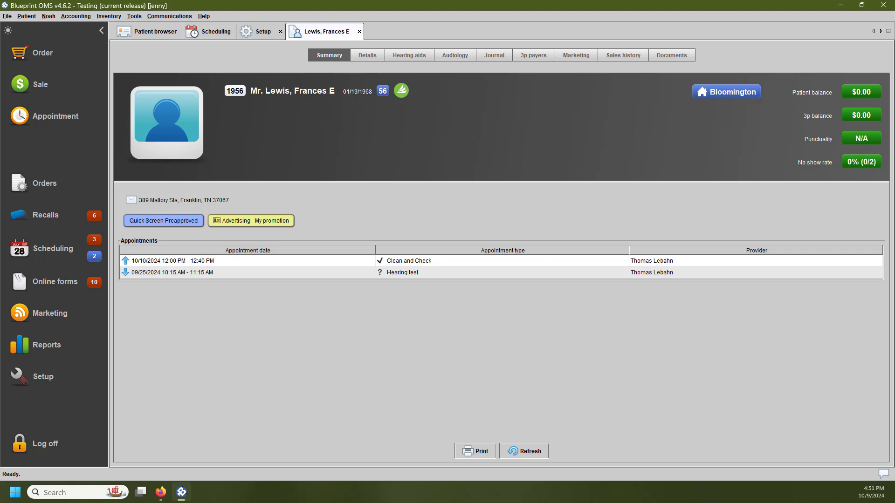
Return to the patient browser and launch the CareCredit reports from the patient commands
left_click(25, 21)
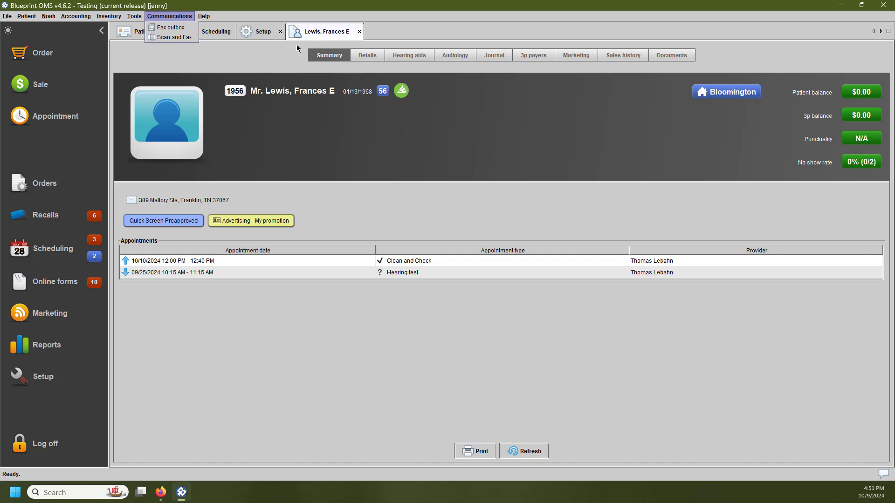
left_click(123, 35)
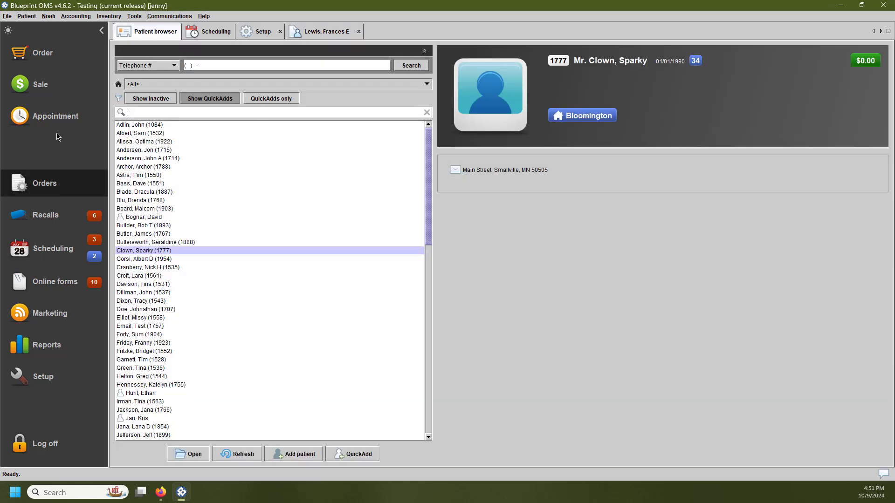
left_click(28, 18)
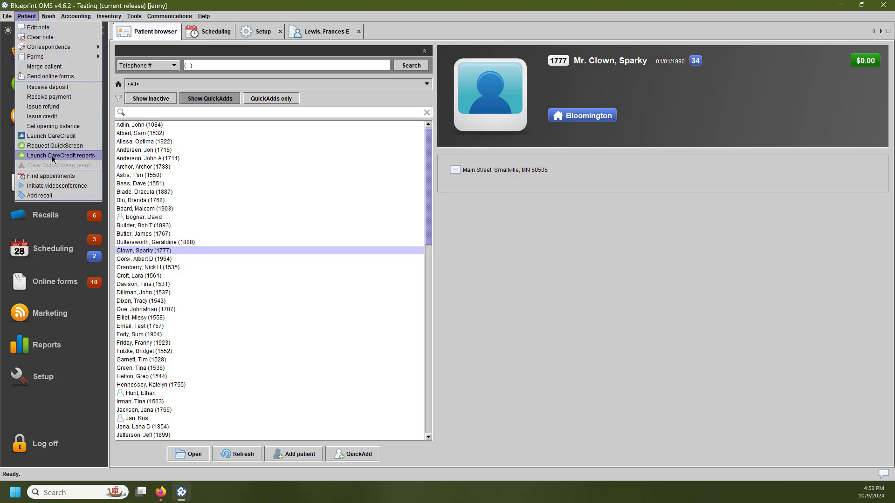
left_click(85, 156)
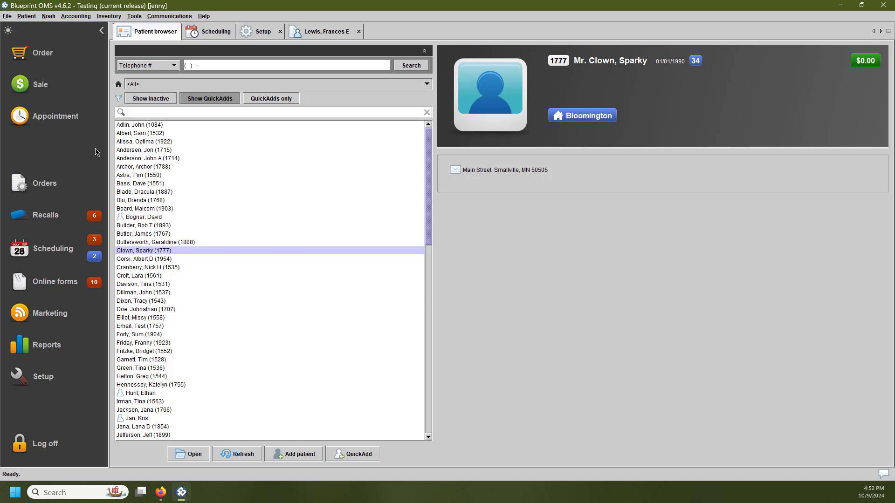